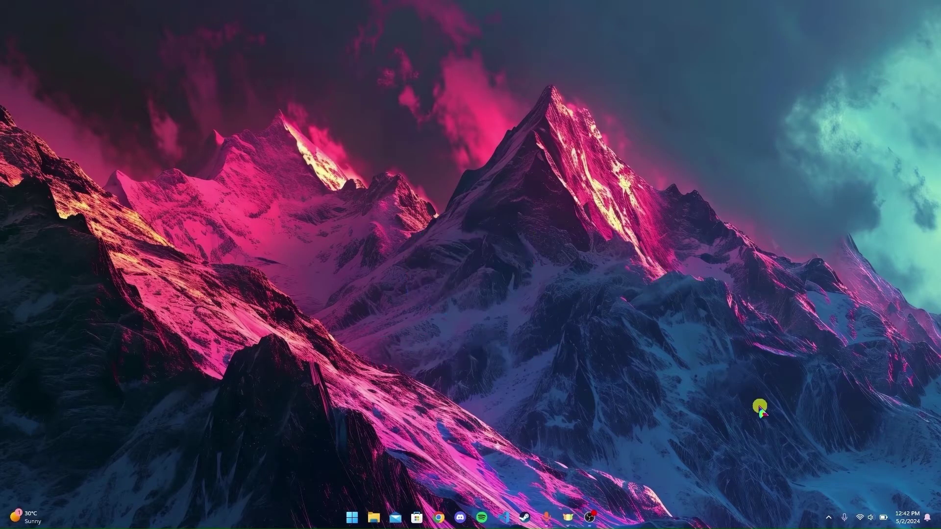
- Confirm Wi-Fi is connected in the taskbar Quick Settings, then start Google Chrome
{"action": "left_click", "coordinate": [869, 518]}
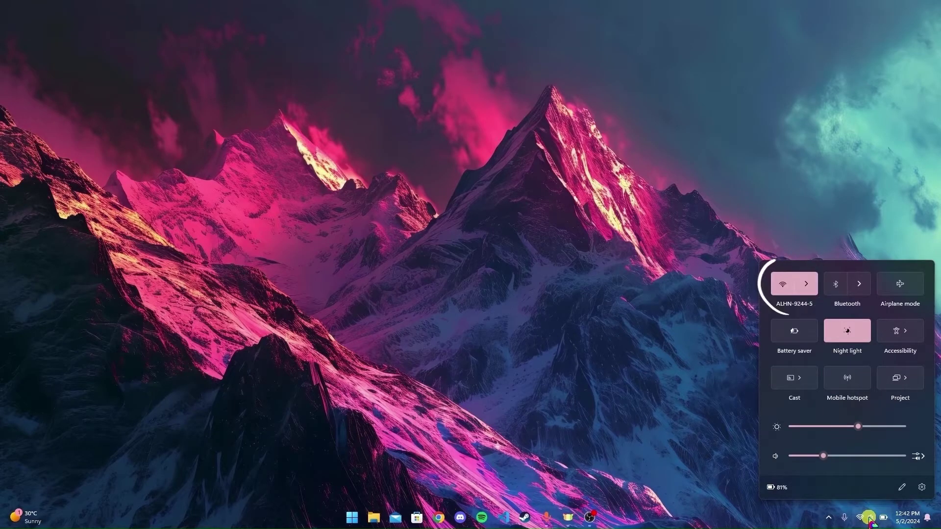
{"action": "left_click", "coordinate": [871, 522]}
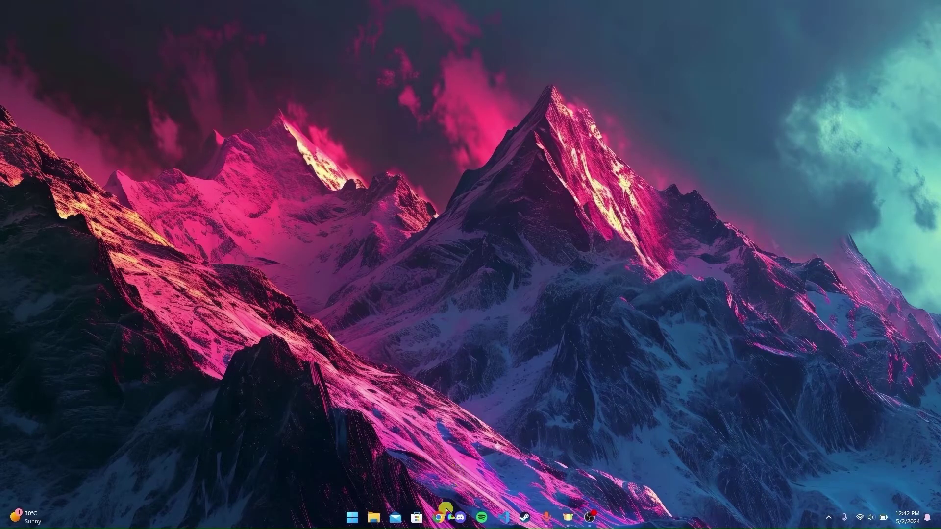
{"action": "left_click", "coordinate": [444, 516]}
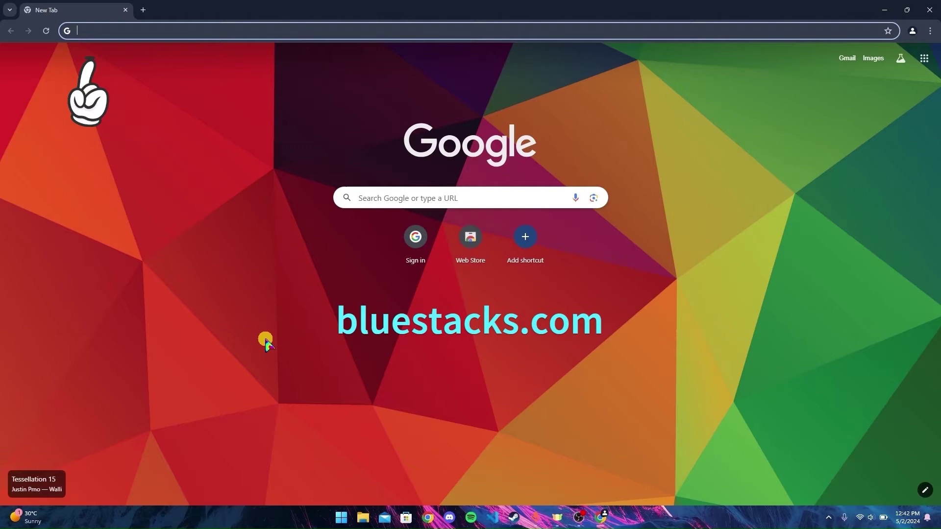
- Visit bluestacks.com and download the BlueStacks 10 installer
{"action": "type", "text": "blues"}
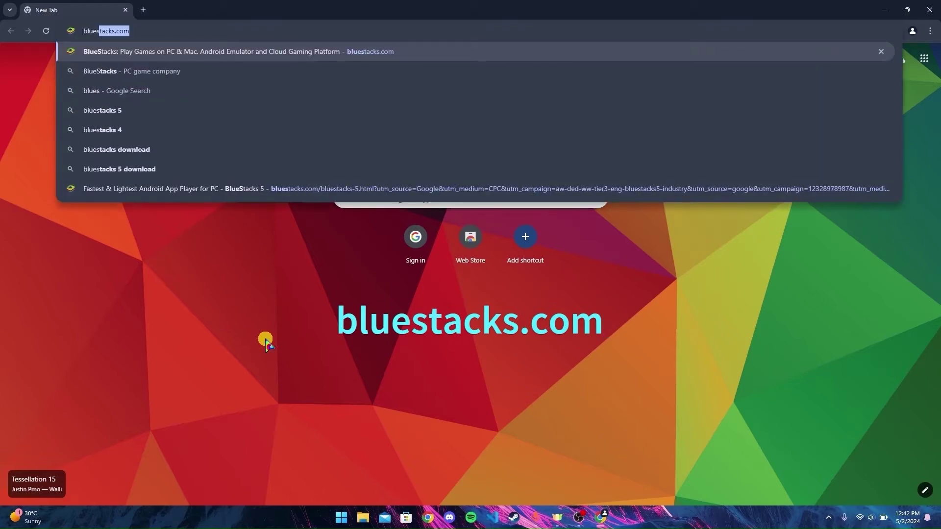
{"action": "type", "text": "tacks.com"}
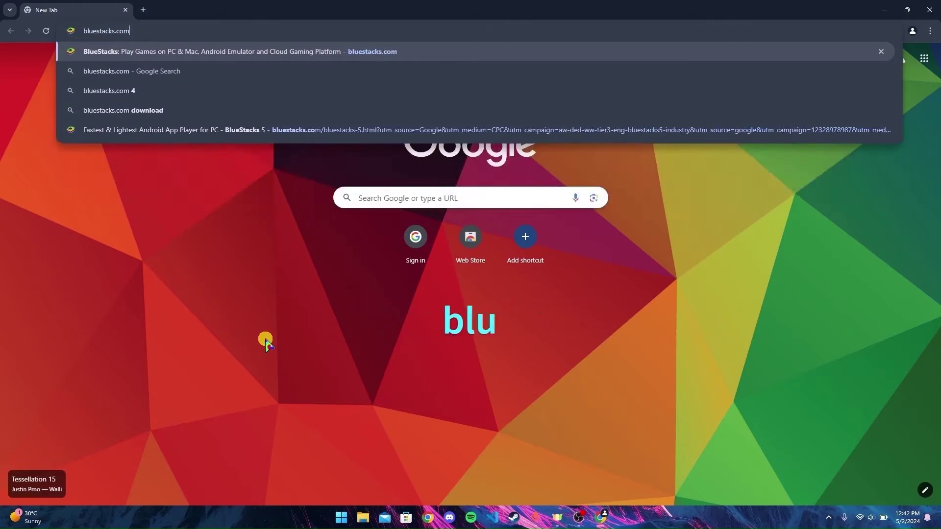
{"action": "key", "text": "Return"}
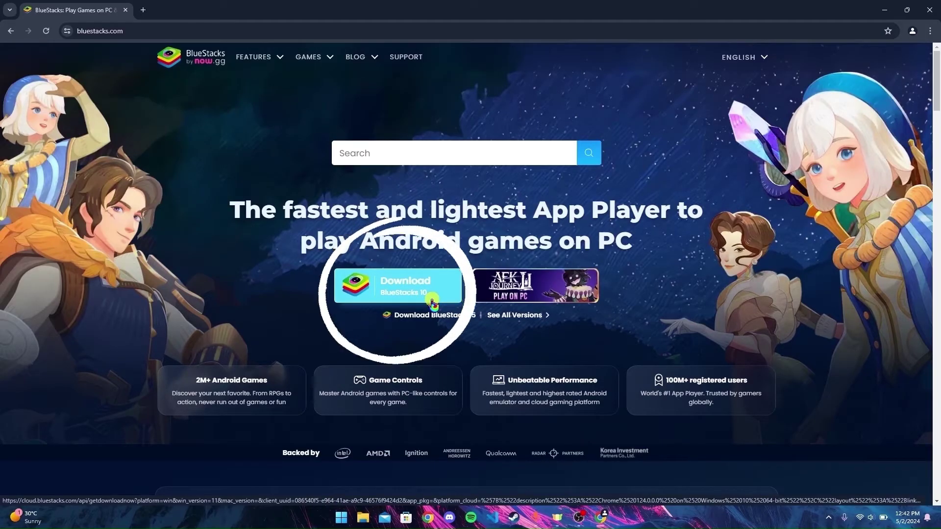
{"action": "left_click", "coordinate": [432, 300]}
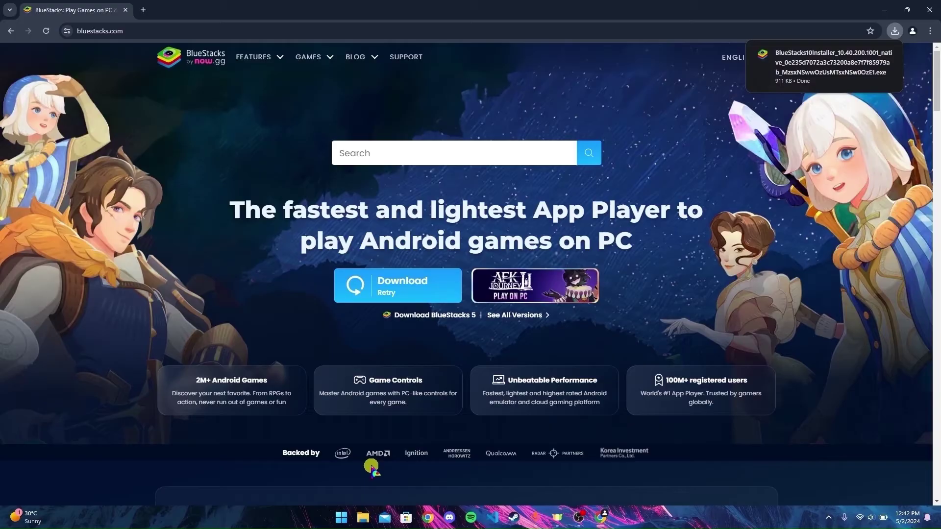
{"action": "left_click", "coordinate": [363, 525]}
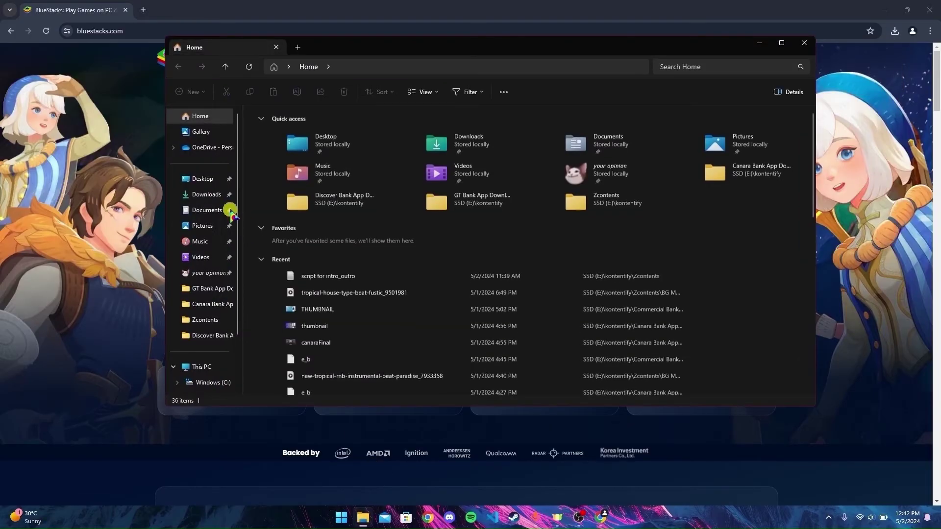
- Run the downloaded BlueStacks installer from the Downloads folder
{"action": "left_click", "coordinate": [211, 195]}
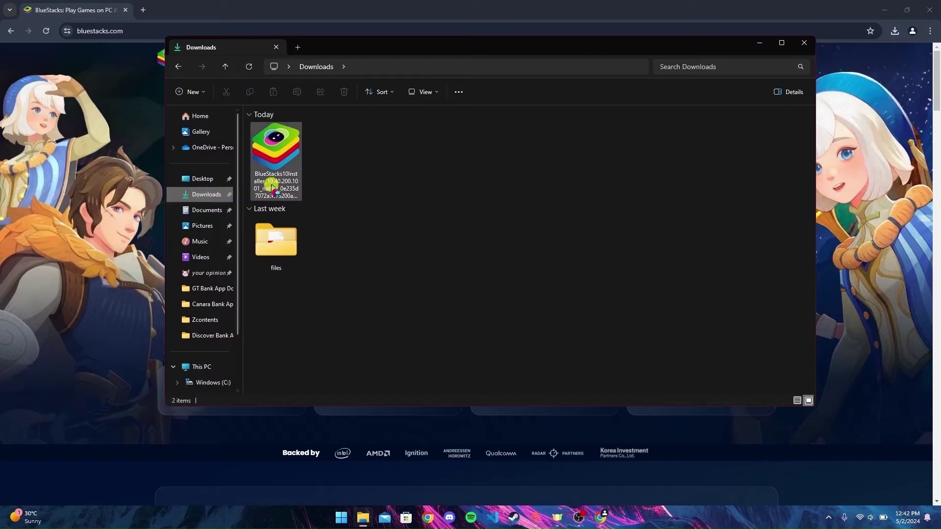
{"action": "left_click", "coordinate": [293, 155]}
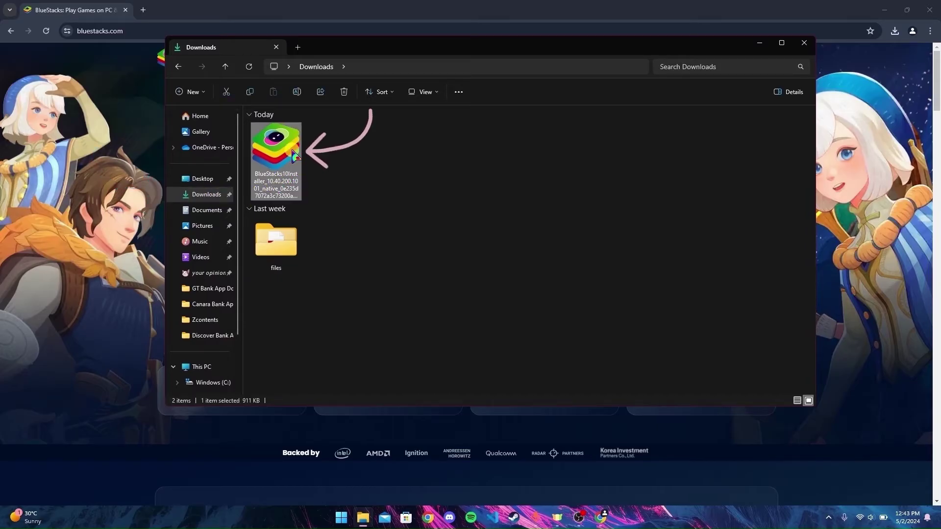
{"action": "right_click", "coordinate": [294, 155]}
{"action": "left_click", "coordinate": [324, 183]}
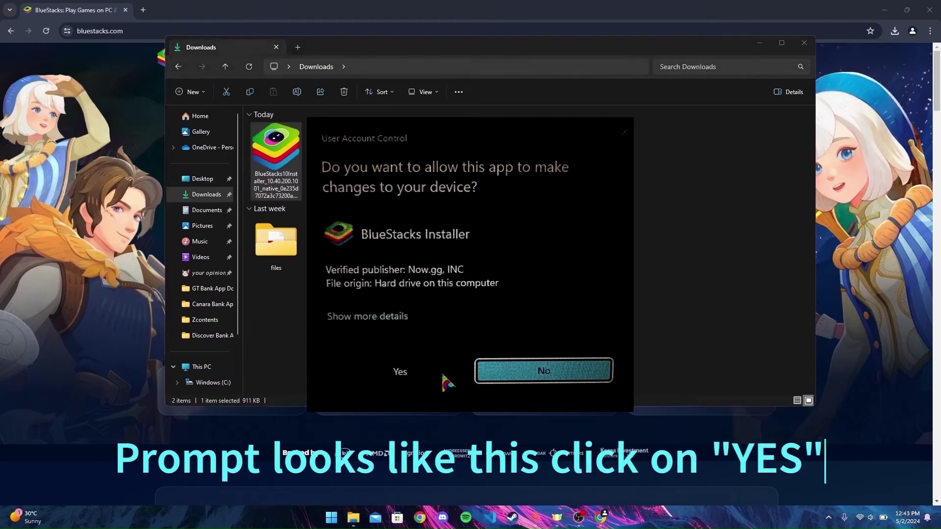
- Allow the installer, choose Install now and agree to the BlueStacks terms of use
{"action": "left_click", "coordinate": [399, 372]}
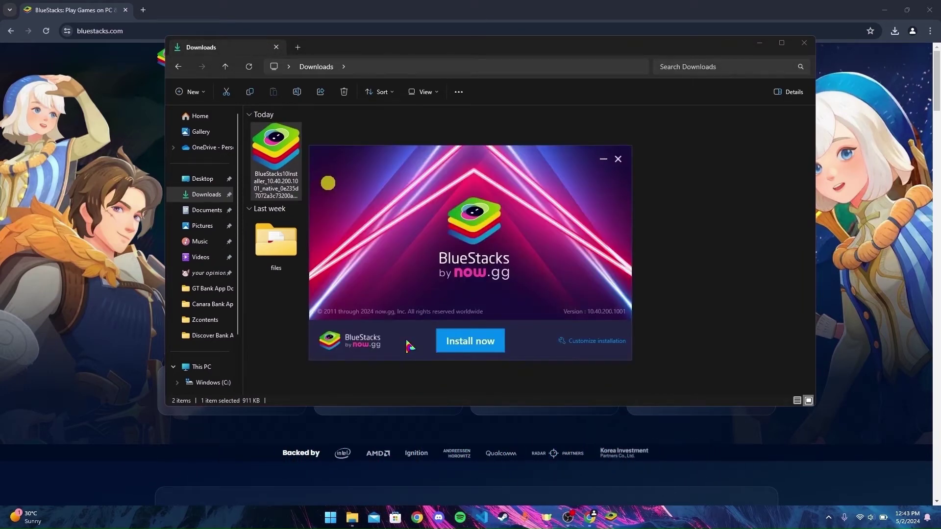
{"action": "left_click", "coordinate": [487, 349]}
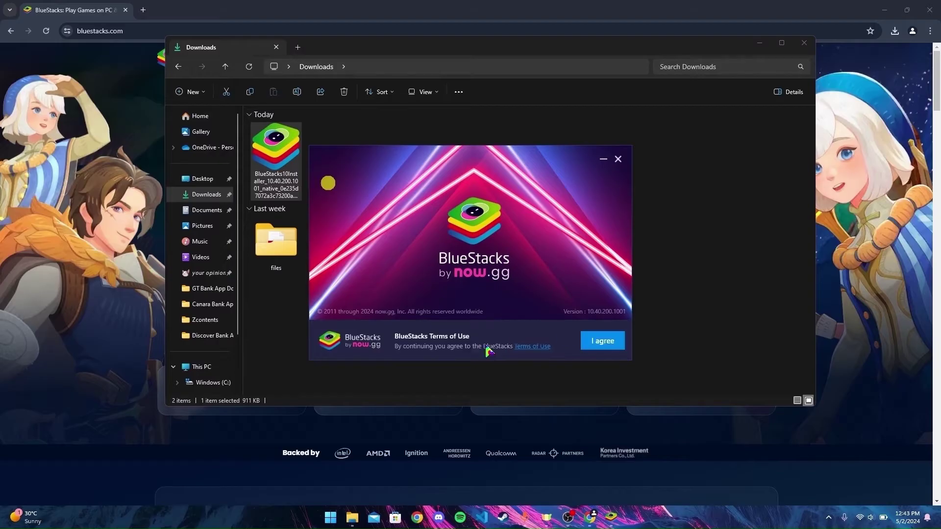
{"action": "left_click", "coordinate": [607, 342]}
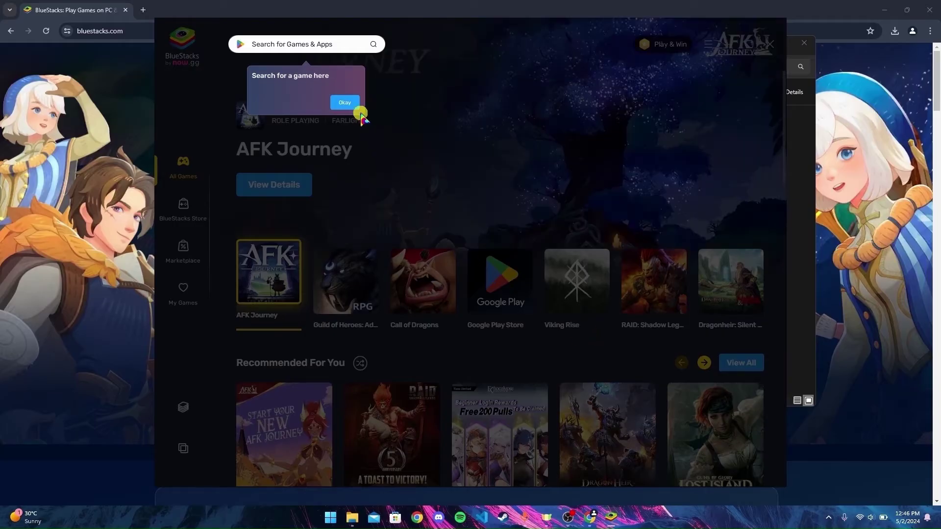
- Dismiss the game search, Play & Win and App Player launch tips
{"action": "left_click", "coordinate": [345, 103]}
{"action": "left_click", "coordinate": [663, 204]}
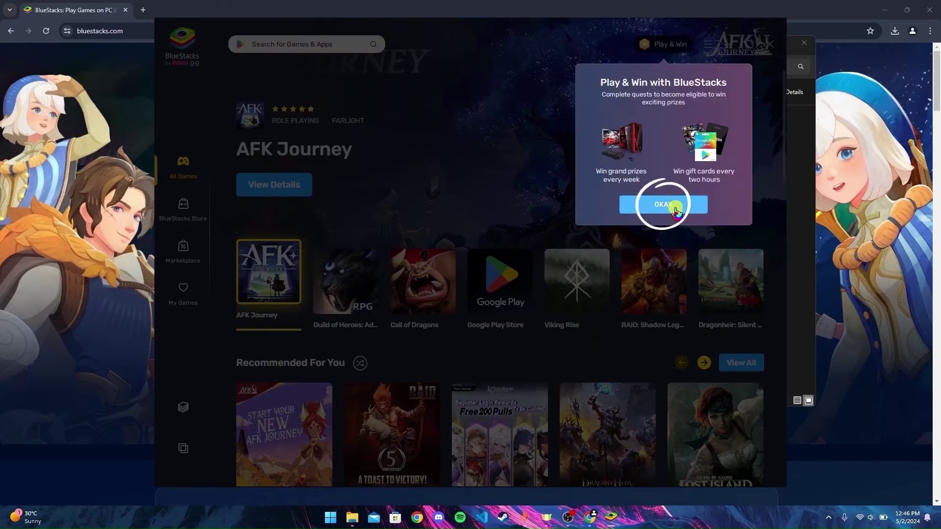
{"action": "left_click", "coordinate": [244, 374]}
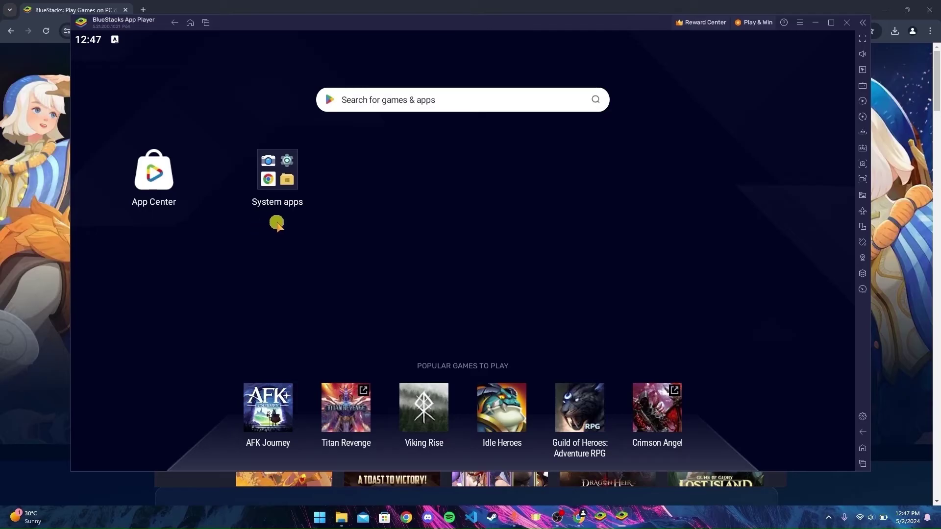
- Open Play Store from the System apps folder
{"action": "left_click", "coordinate": [284, 186]}
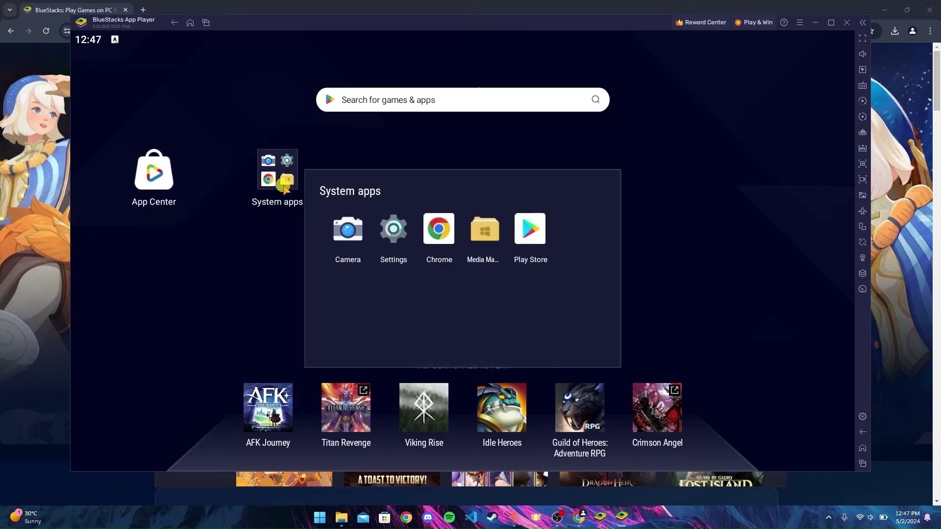
{"action": "left_click", "coordinate": [529, 240]}
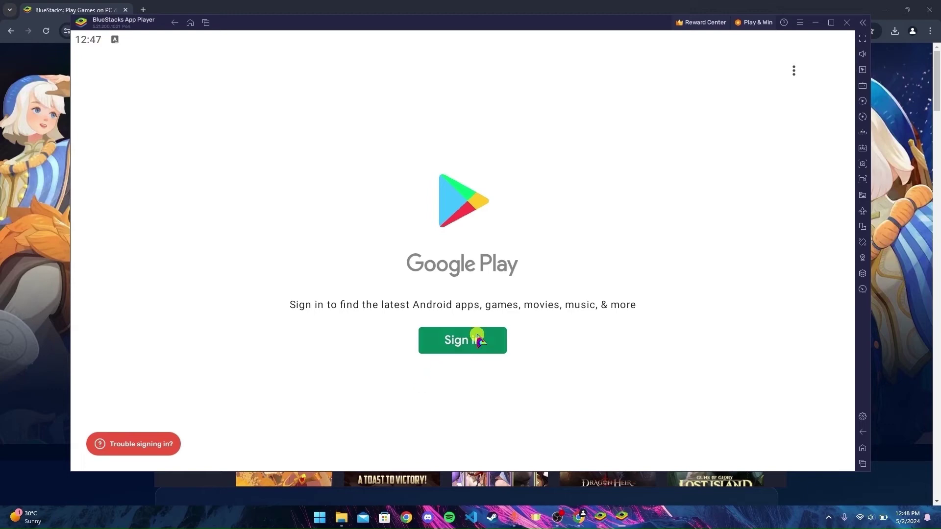
- Sign in to Google Play with the account's e-mail and password
{"action": "left_click", "coordinate": [466, 341]}
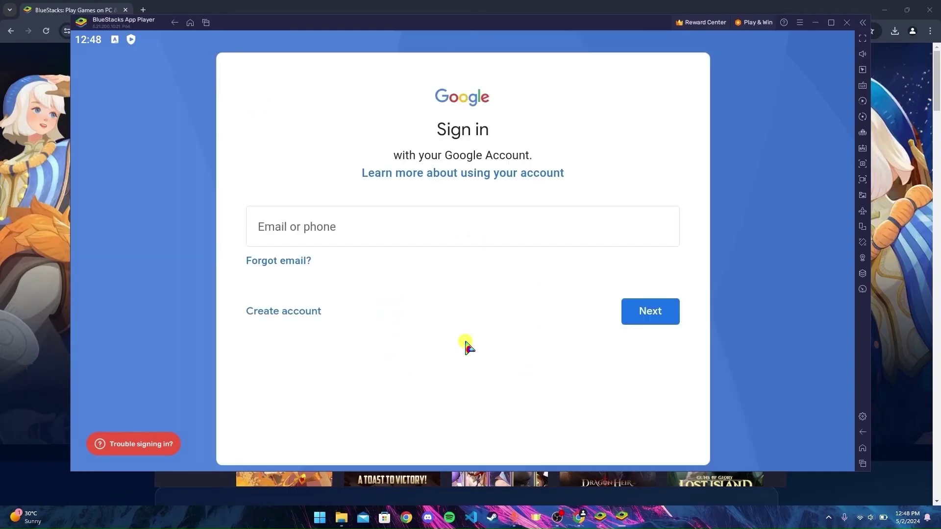
{"action": "left_click", "coordinate": [455, 237]}
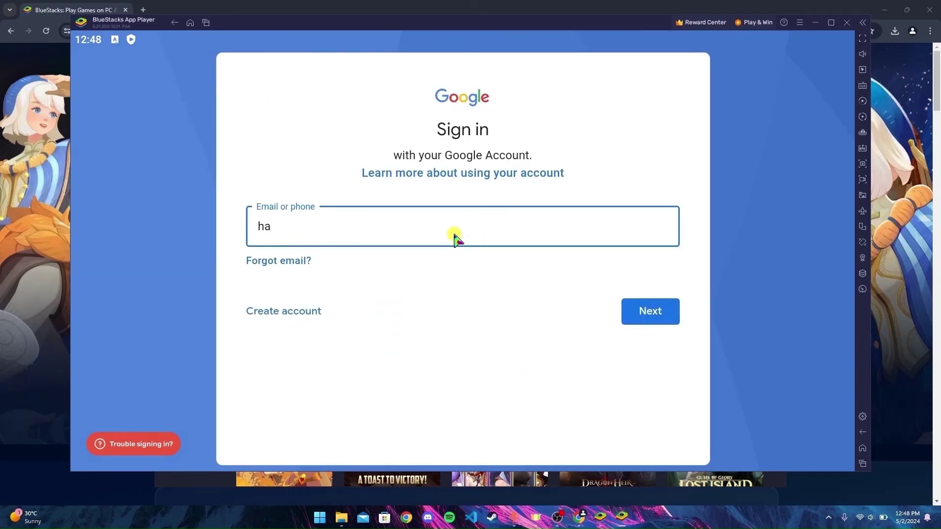
{"action": "key", "text": "Return"}
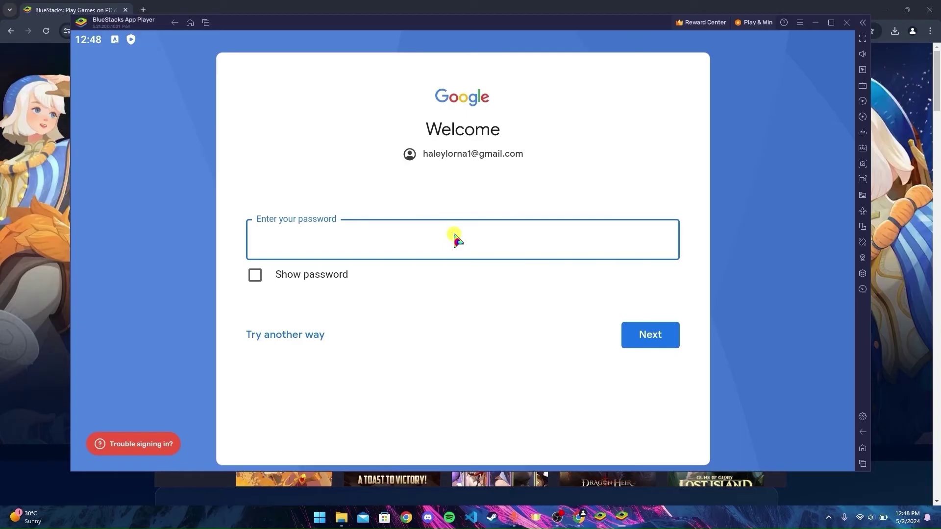
{"action": "type", "text": "A••••••••••"}
{"action": "key", "text": "Return"}
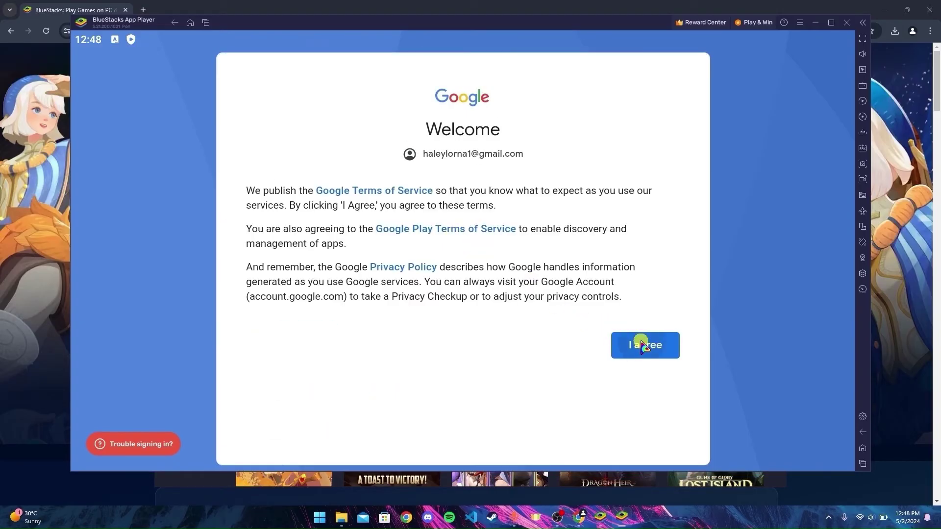
- Agree to Google's terms of service and accept the Google services settings
{"action": "left_click", "coordinate": [643, 343]}
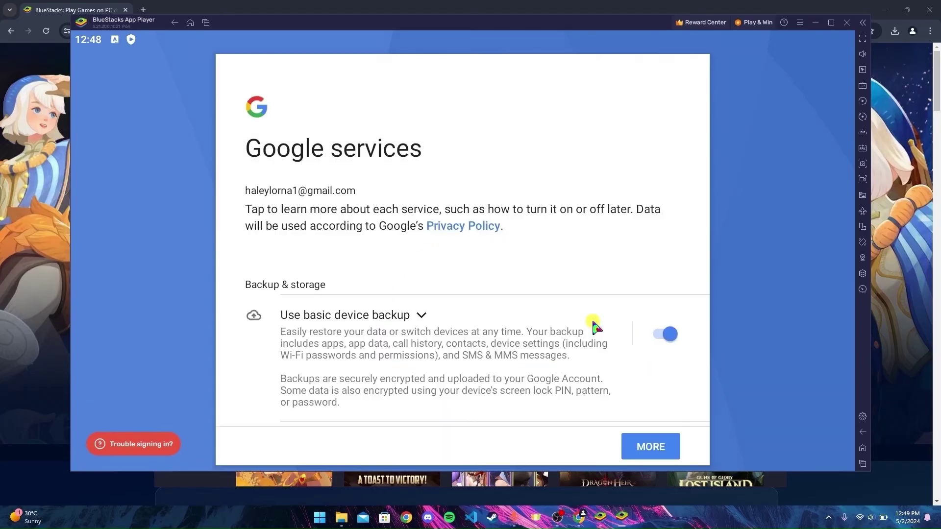
{"action": "scroll", "coordinate": [609, 251], "scroll_direction": "down", "scroll_amount": 2}
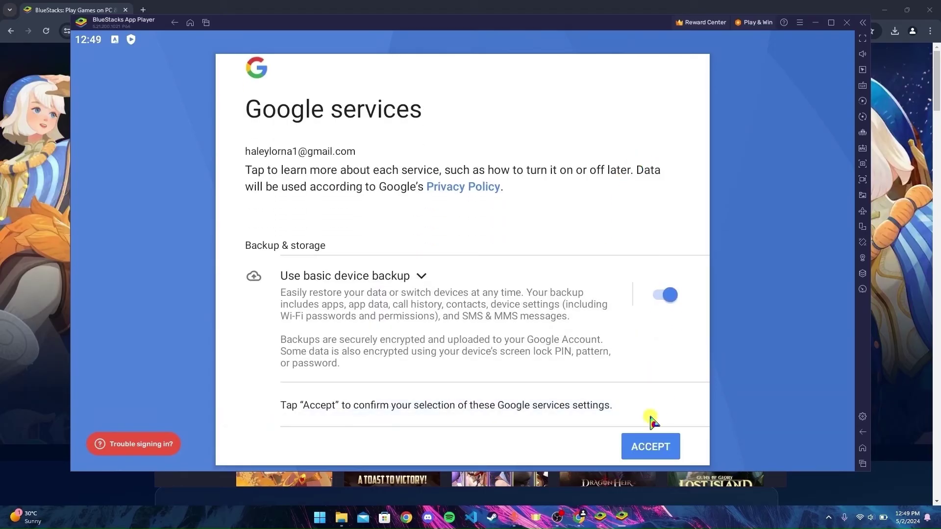
{"action": "left_click", "coordinate": [647, 446]}
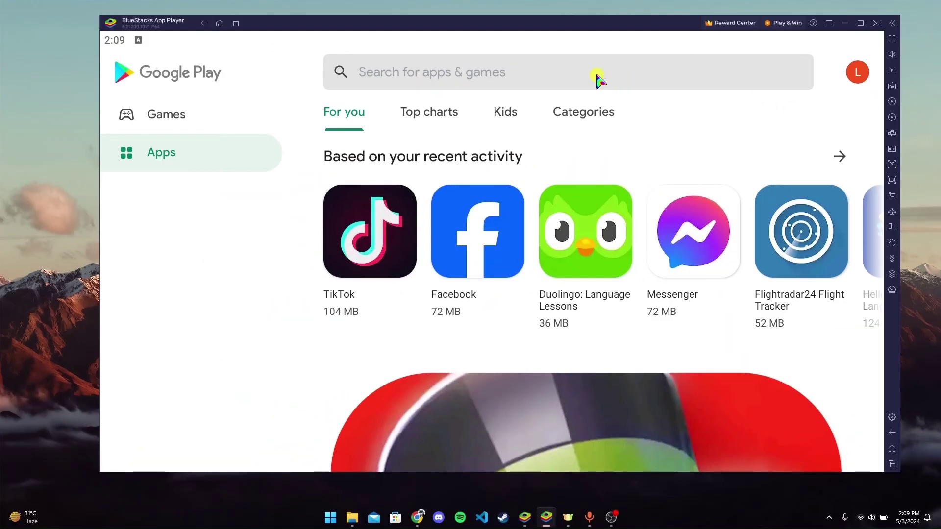
- Search Play Store for 'canara bank' and install Canara ai1- Mobile Banking App
{"action": "left_click", "coordinate": [596, 77]}
{"action": "type", "text": "canara bank"}
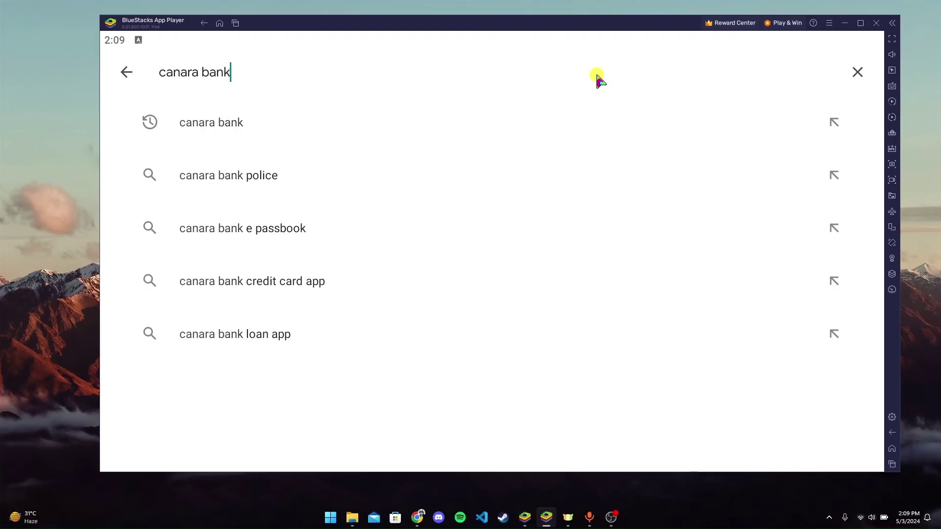
{"action": "key", "text": "Return"}
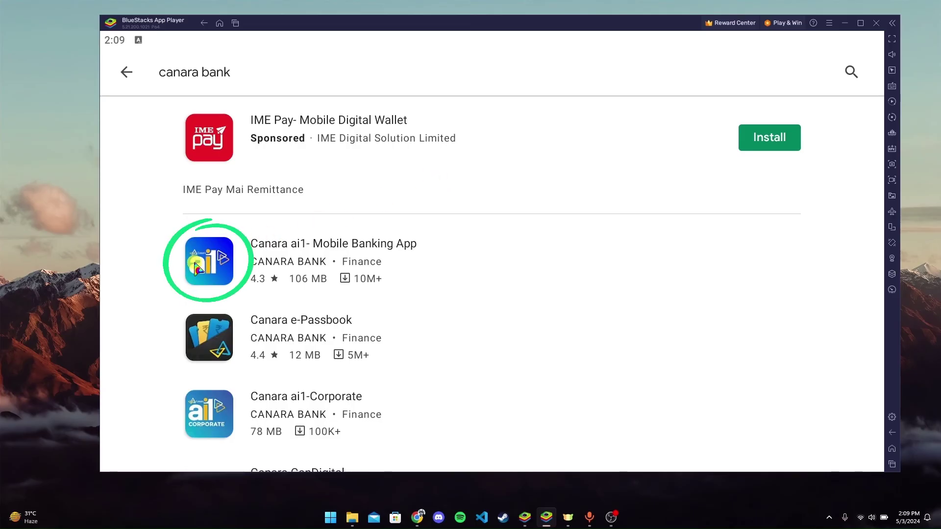
{"action": "left_click", "coordinate": [311, 259]}
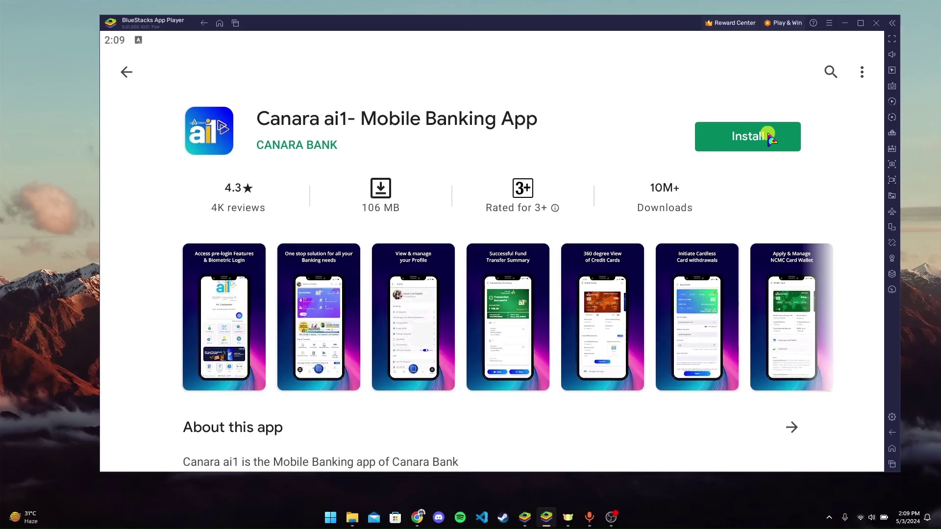
{"action": "left_click", "coordinate": [770, 138]}
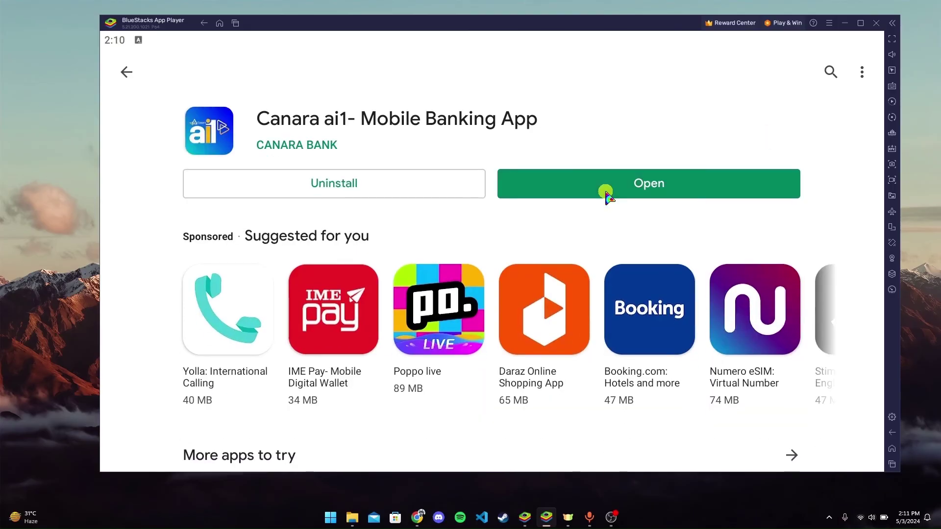
- Open Canara ai1 and allow its SMS and phone-call permissions
{"action": "left_click", "coordinate": [606, 193]}
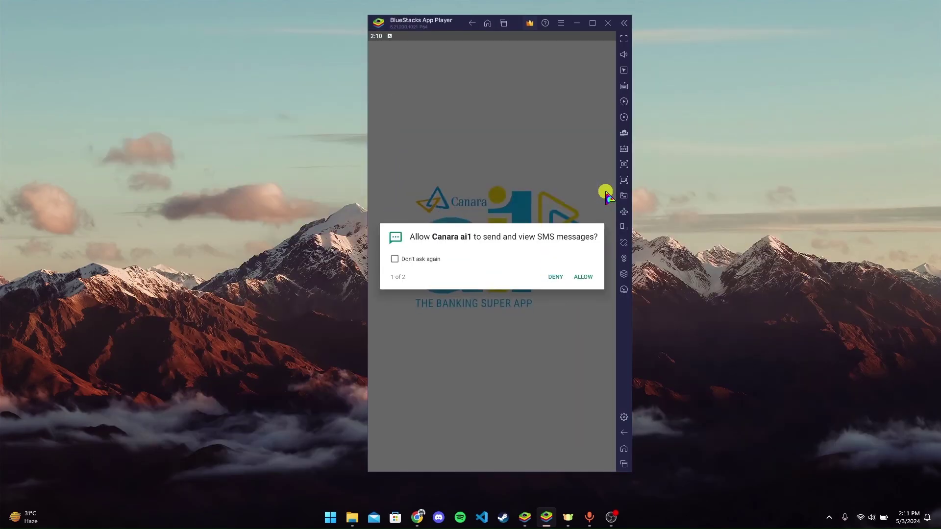
{"action": "left_click", "coordinate": [583, 276]}
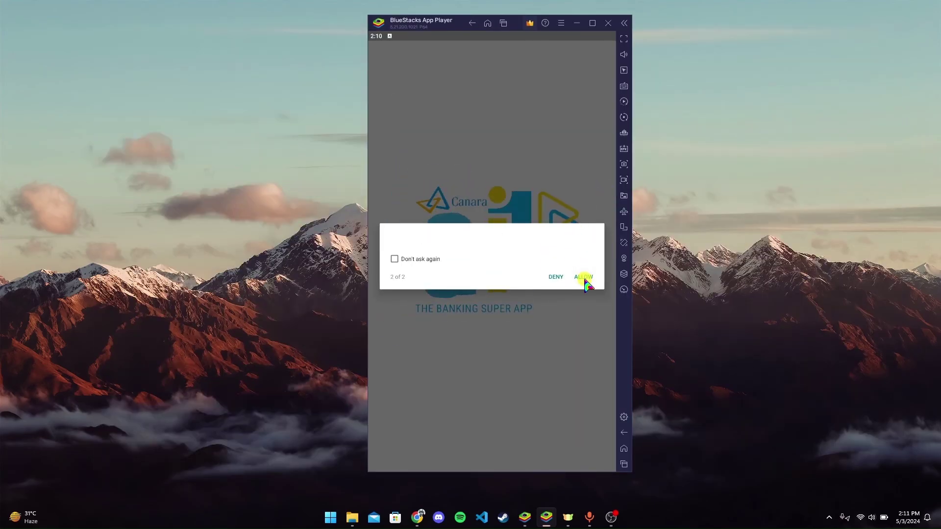
{"action": "left_click", "coordinate": [584, 277]}
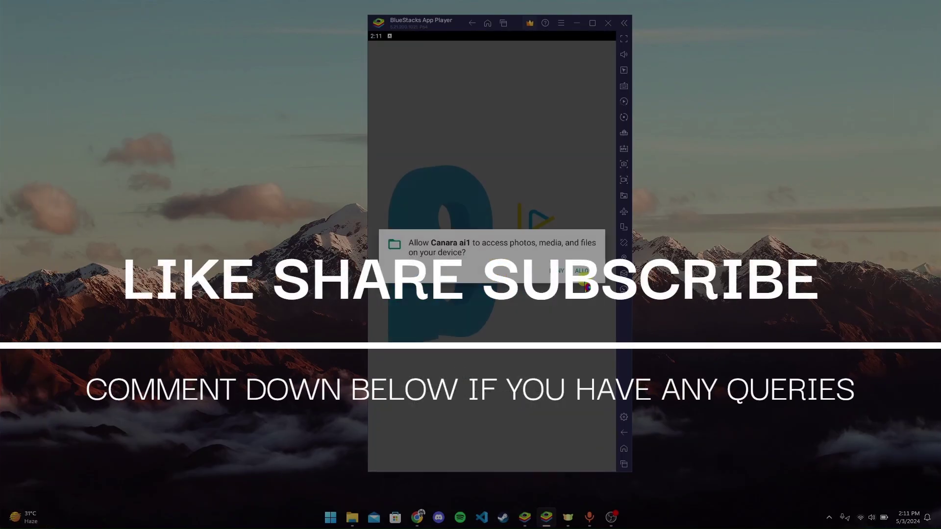
- Allow Canara ai1 access to photos, media and files
{"action": "left_click", "coordinate": [583, 271]}
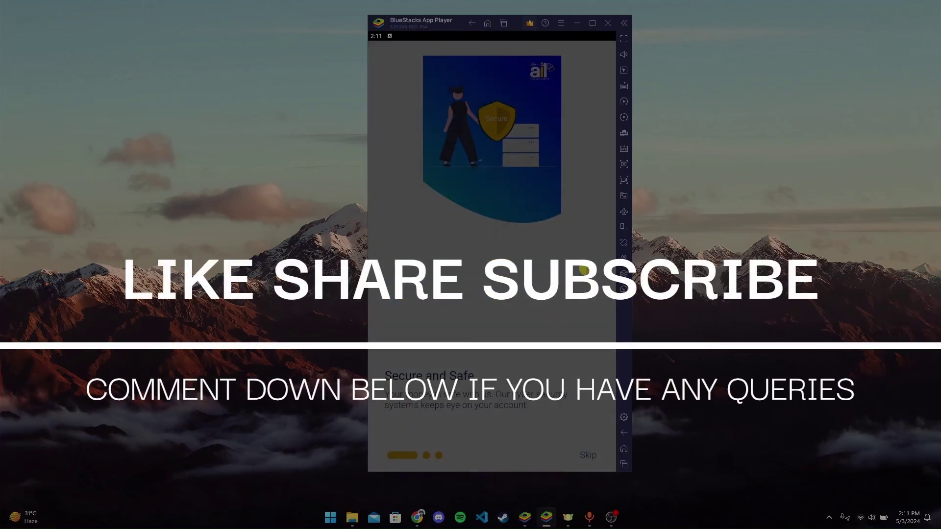